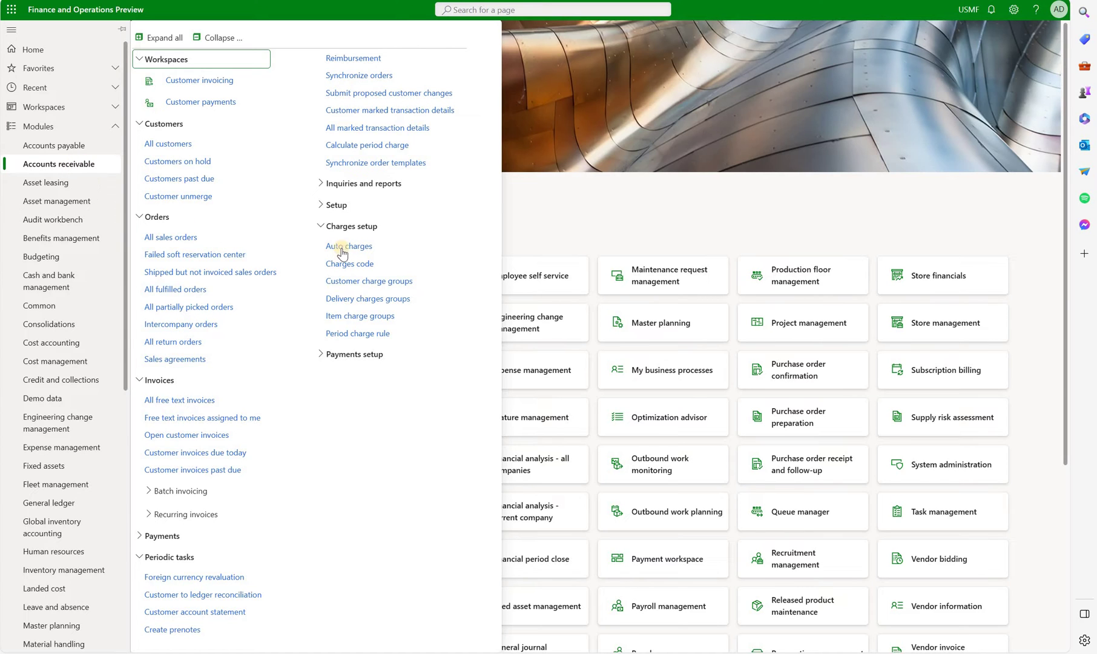
In the auto charges setup, show line-level auto charges and delete the existing records.
{"action": "left_click", "coordinate": [362, 246]}
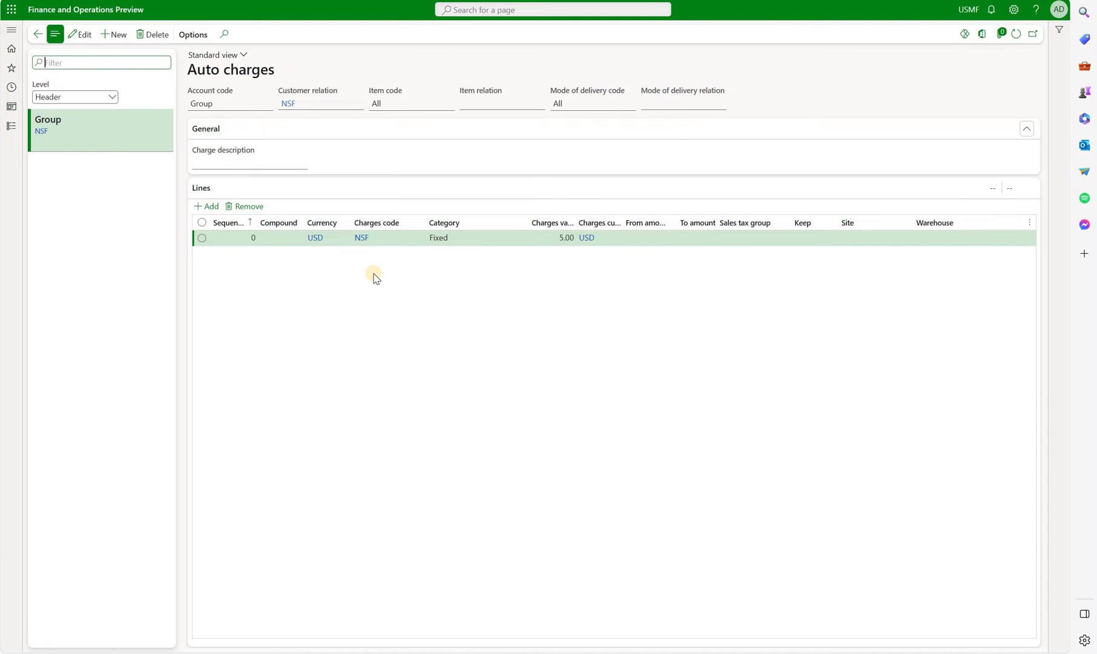
{"action": "left_click", "coordinate": [112, 97]}
{"action": "left_click", "coordinate": [103, 128]}
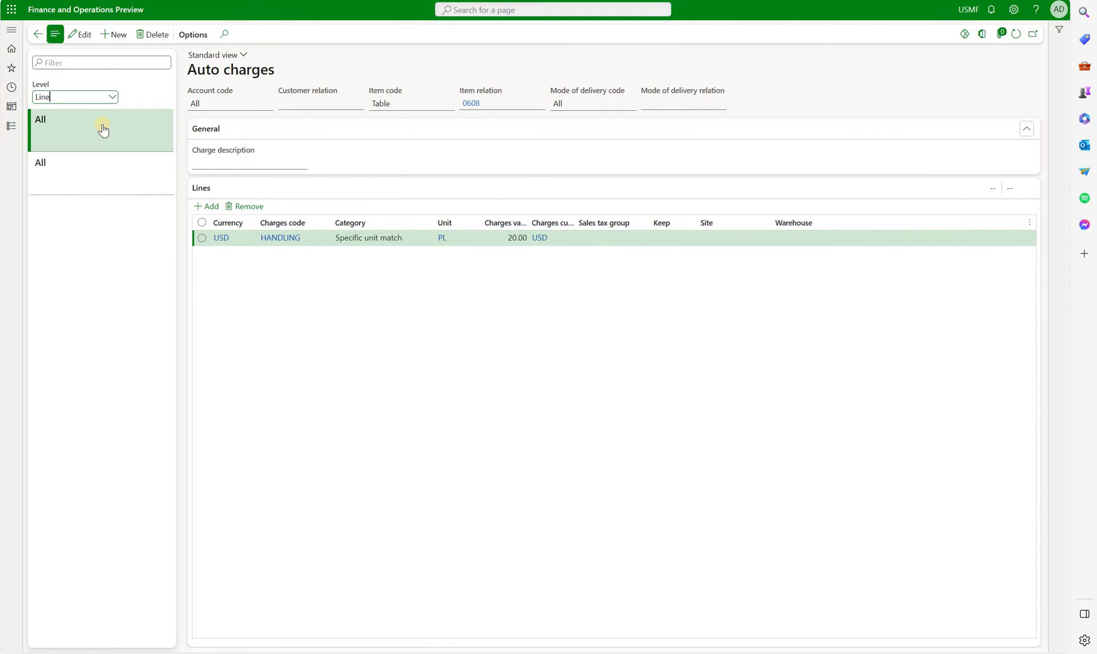
{"action": "left_click", "coordinate": [149, 35]}
{"action": "key", "text": "Escape"}
{"action": "left_click", "coordinate": [593, 277]}
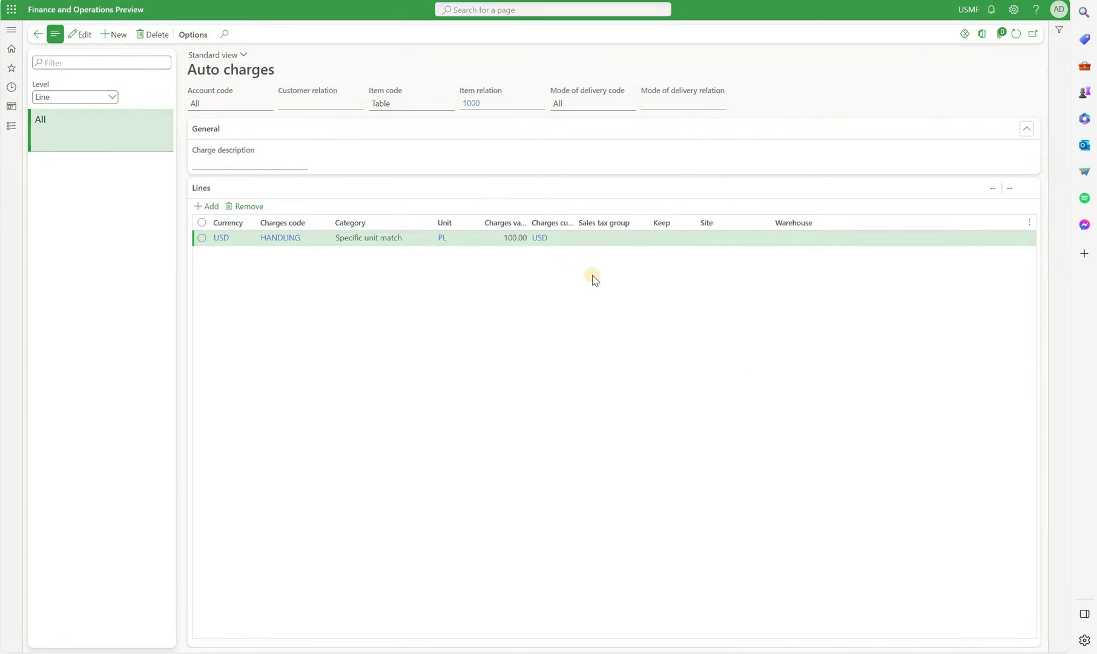
Create a new line-level auto charge for account code All and item 0608.
{"action": "left_click", "coordinate": [115, 35]}
{"action": "left_click", "coordinate": [268, 103]}
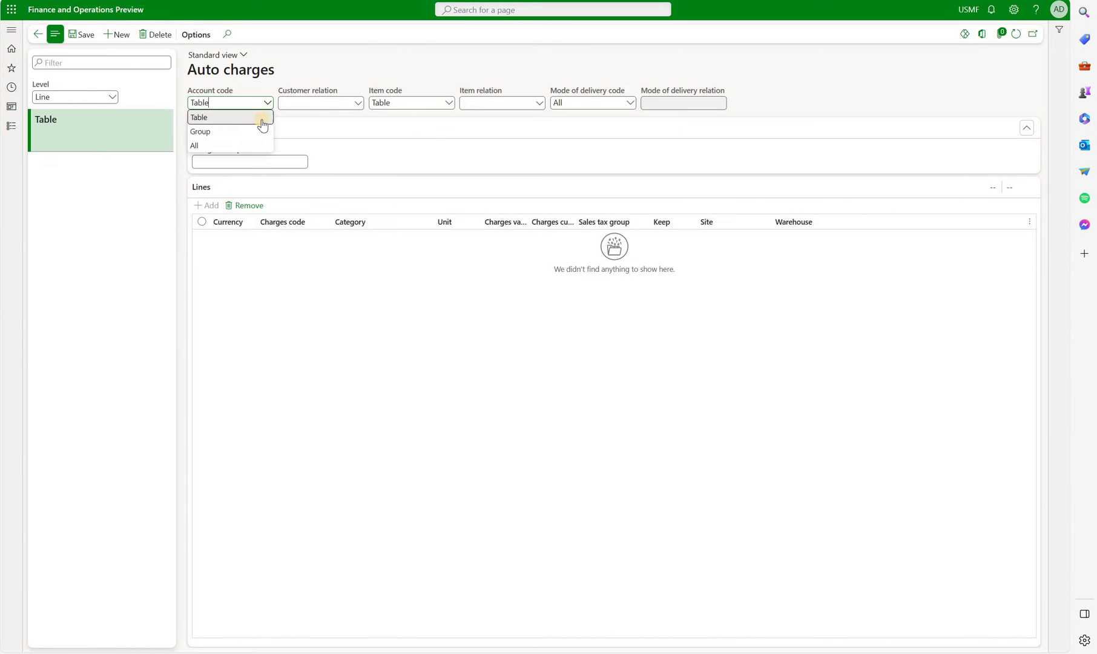
{"action": "left_click", "coordinate": [246, 144]}
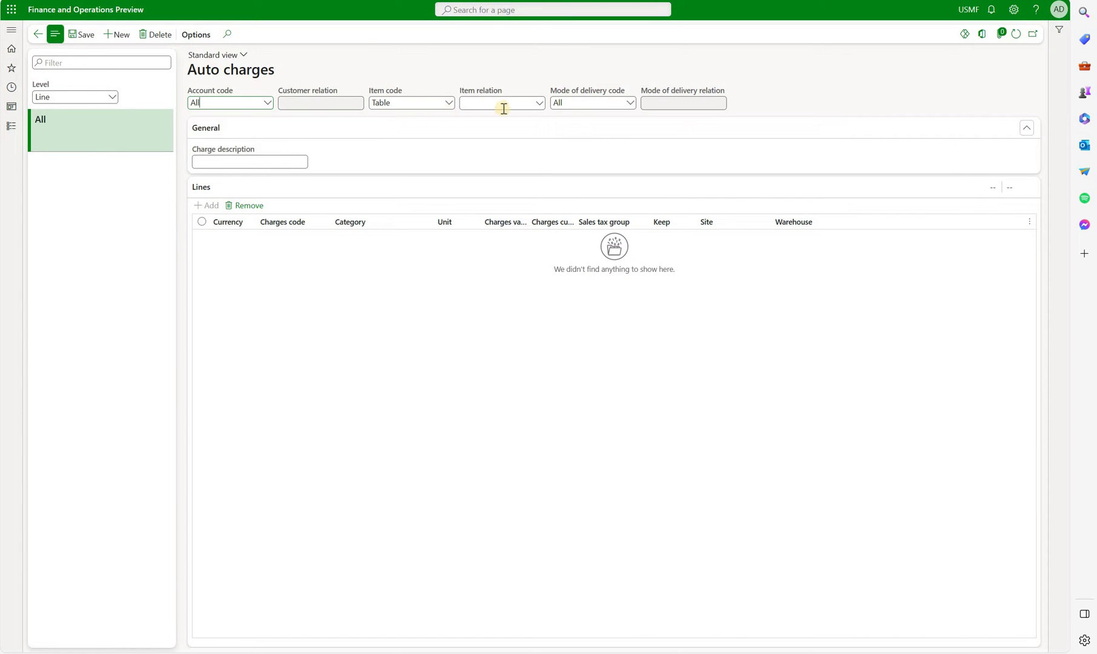
{"action": "left_click", "coordinate": [539, 103]}
{"action": "left_click", "coordinate": [514, 134]}
Add a HANDLING charge line with Specific unit match, unit PL, value 20.00 USD.
{"action": "left_click", "coordinate": [326, 242]}
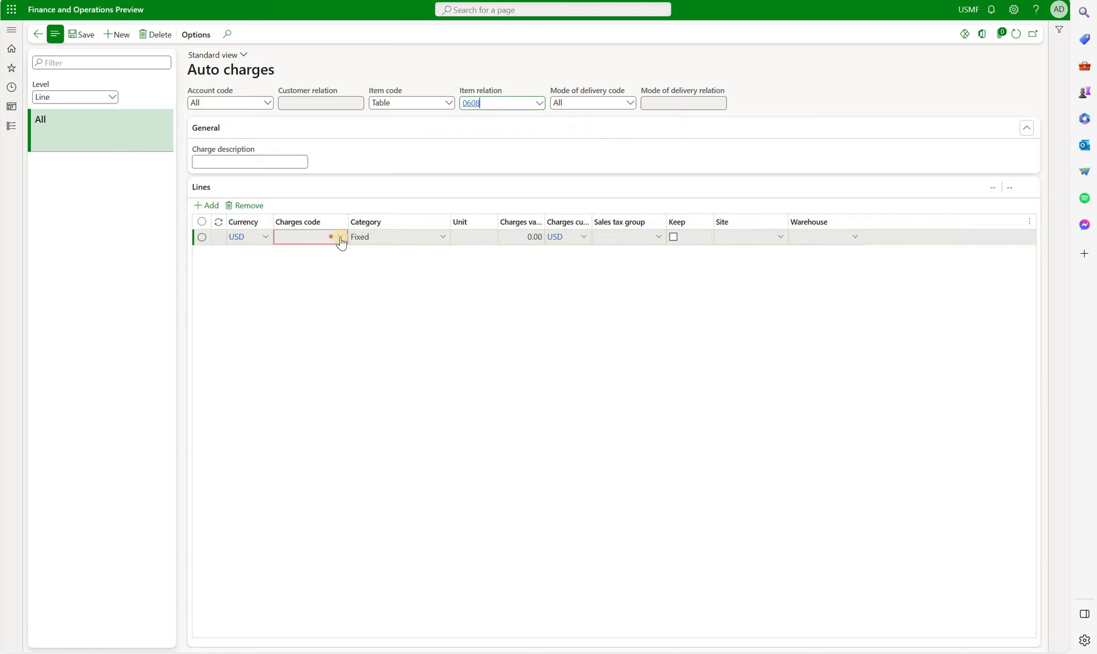
{"action": "left_click", "coordinate": [339, 239]}
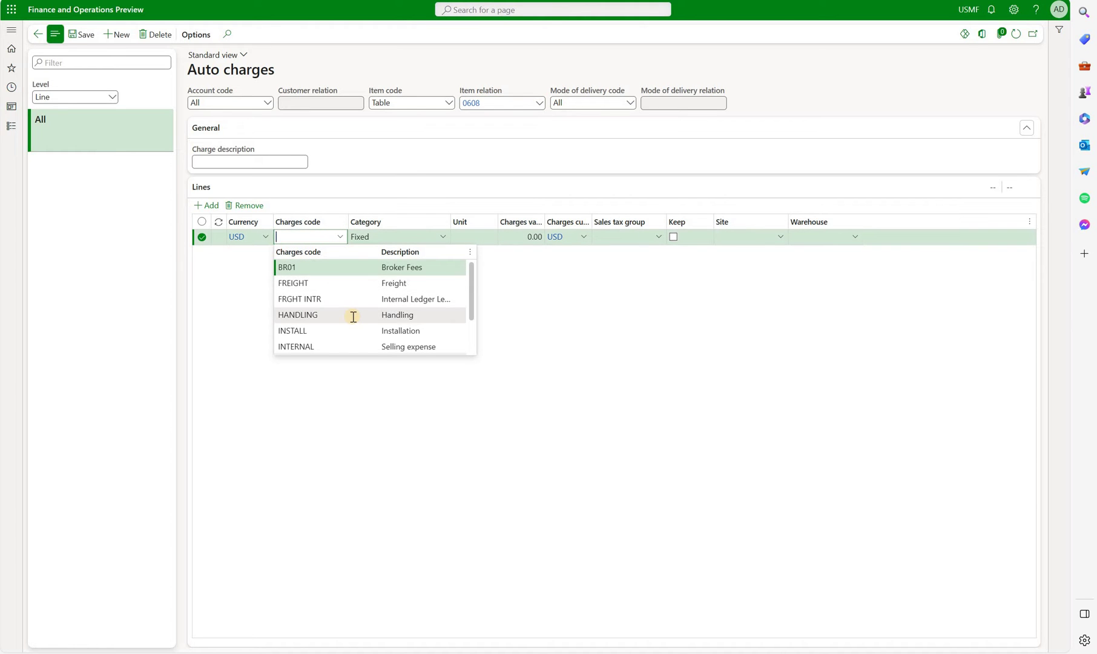
{"action": "left_click", "coordinate": [353, 316]}
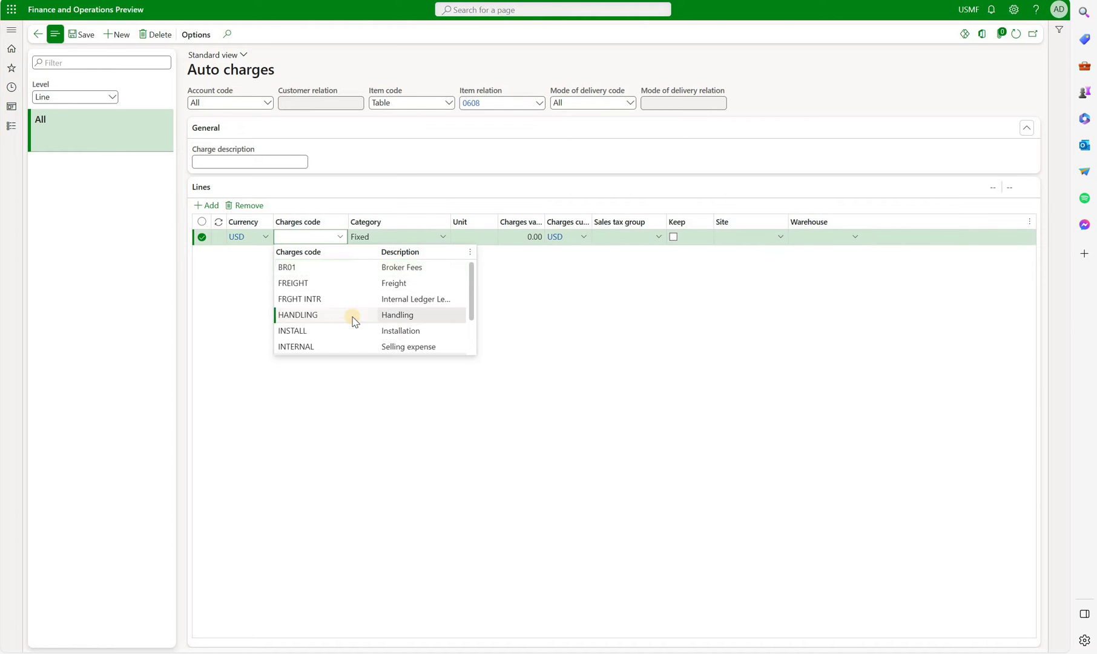
{"action": "left_click", "coordinate": [443, 238]}
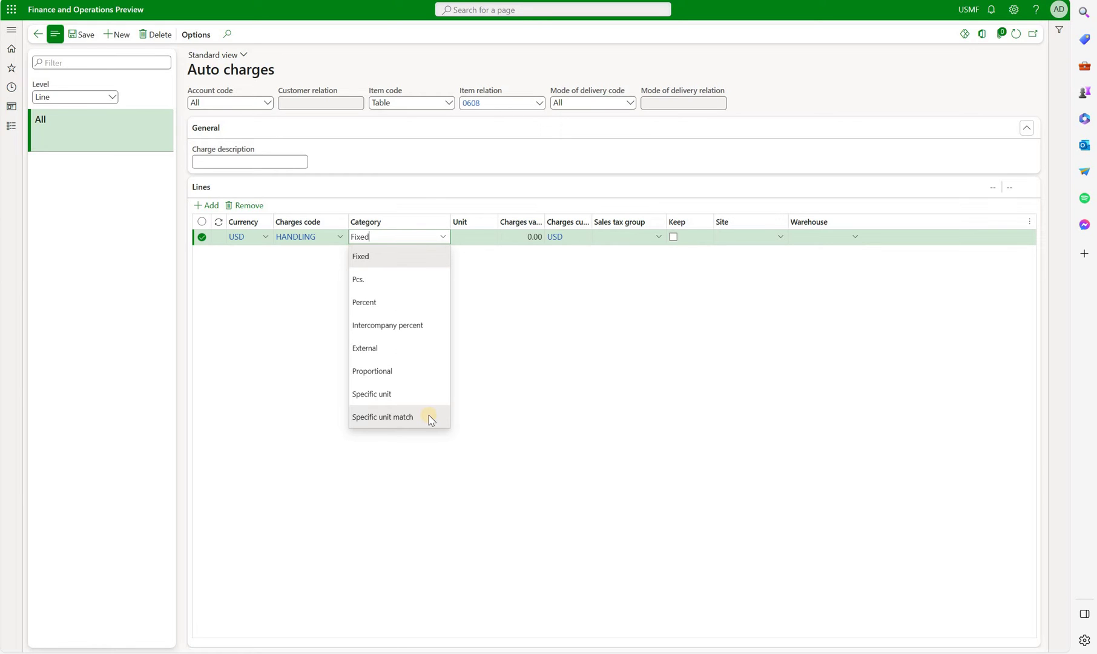
{"action": "left_click", "coordinate": [387, 417]}
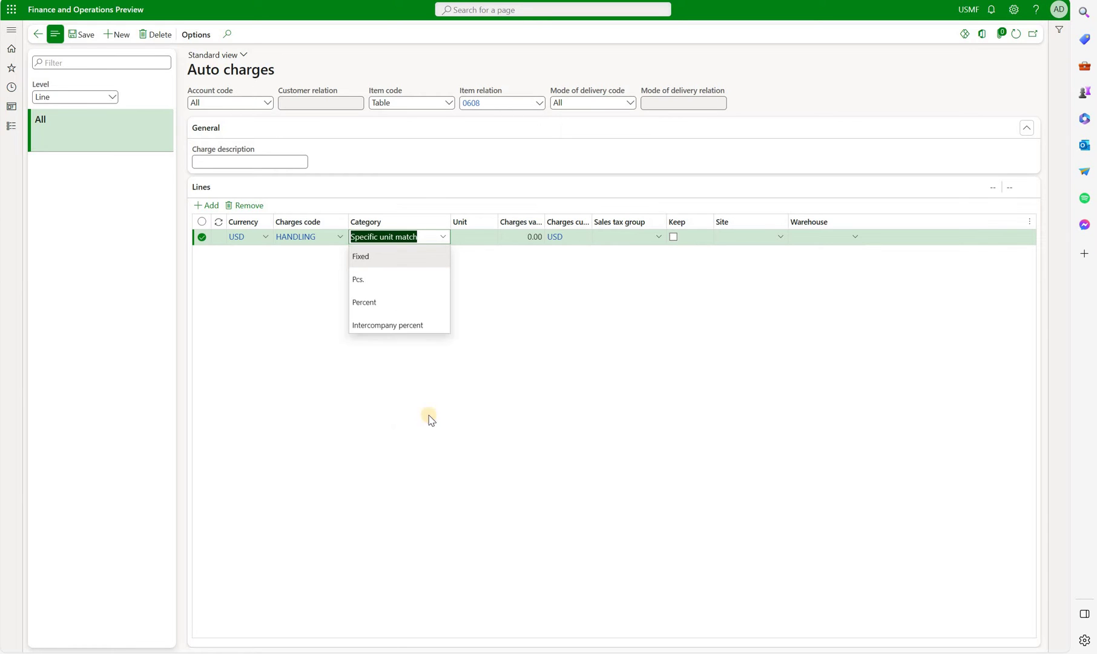
{"action": "left_click", "coordinate": [482, 238]}
{"action": "type", "text": "PL"}
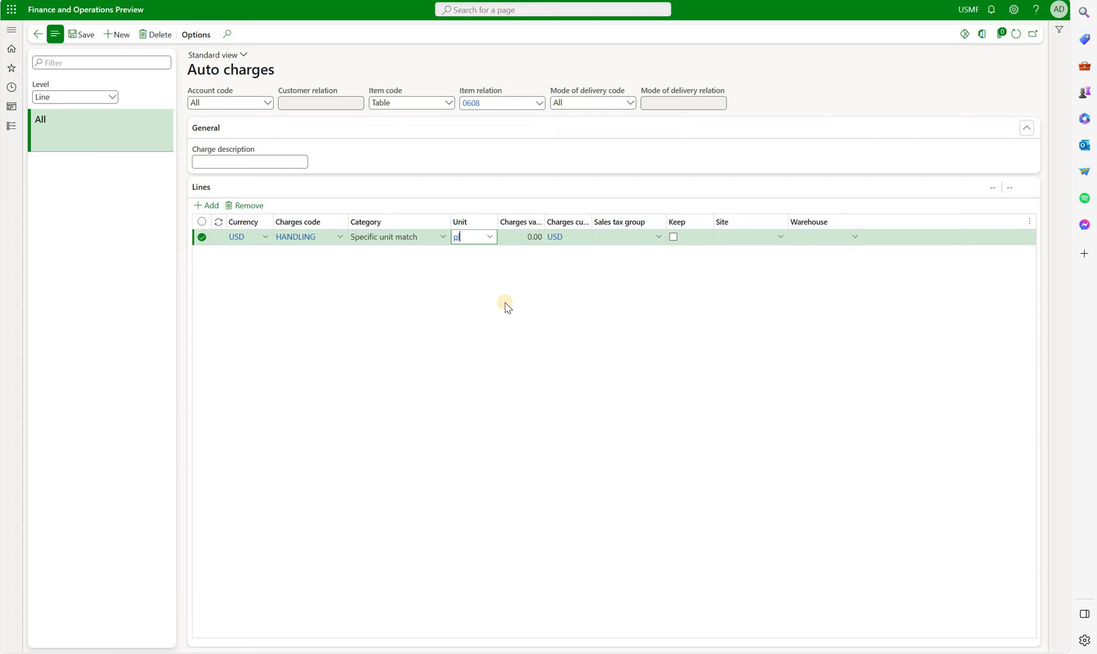
{"action": "left_click", "coordinate": [545, 237]}
{"action": "type", "text": "20"}
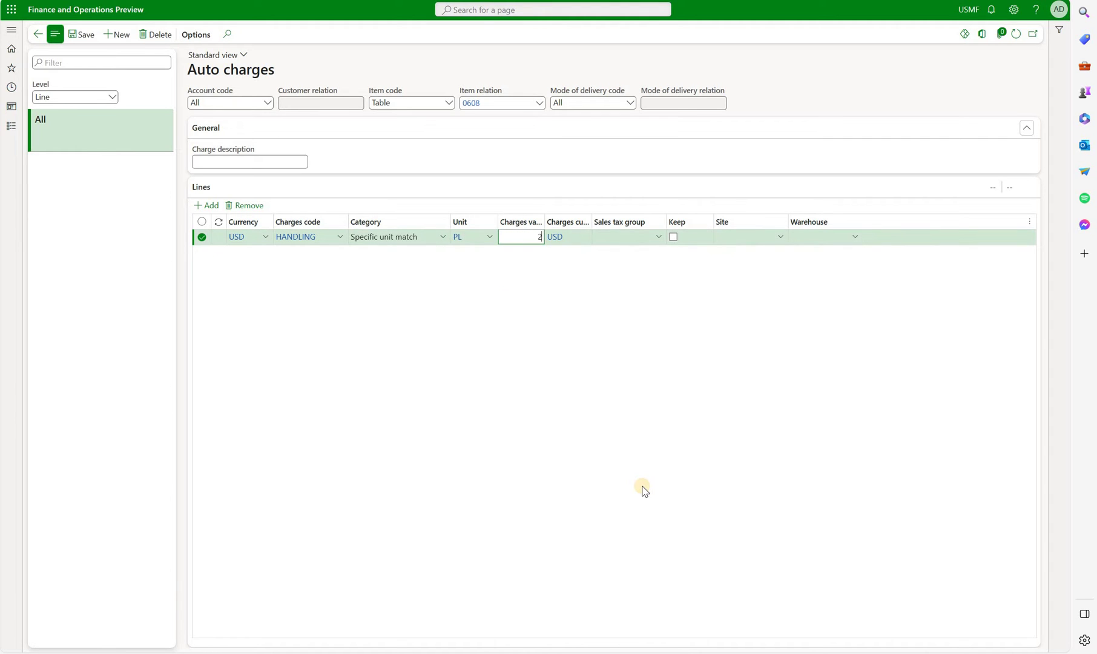
{"action": "key", "text": "Tab"}
{"action": "left_click", "coordinate": [714, 462]}
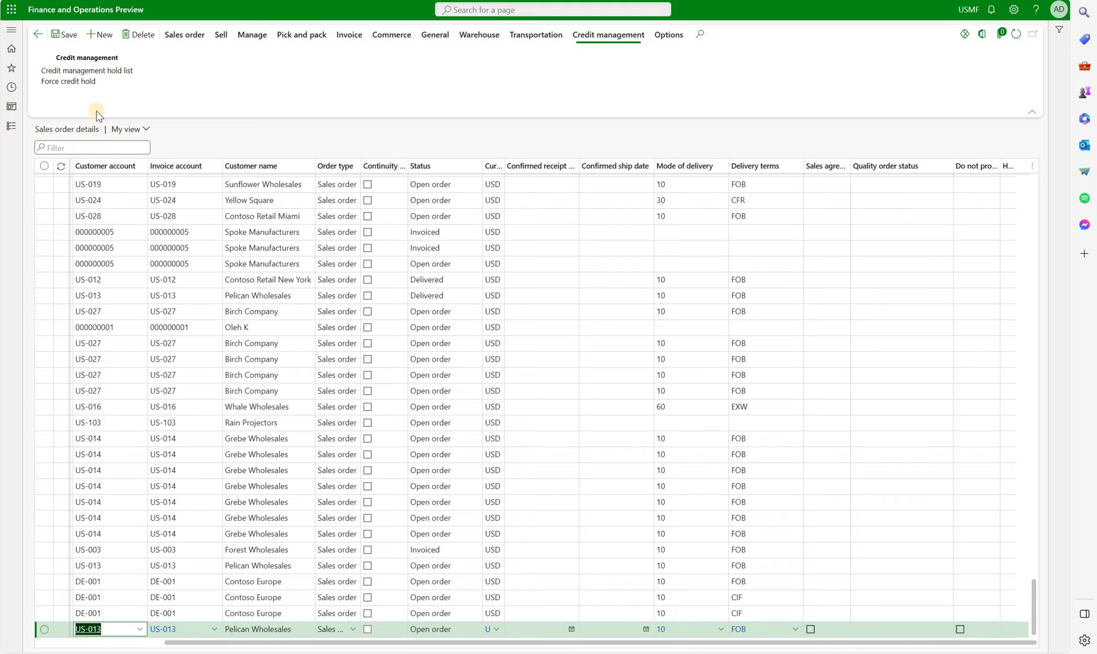
Create a sales order for Pelican Wholesales with a line of 50 units of item 0608.
{"action": "left_click", "coordinate": [104, 36]}
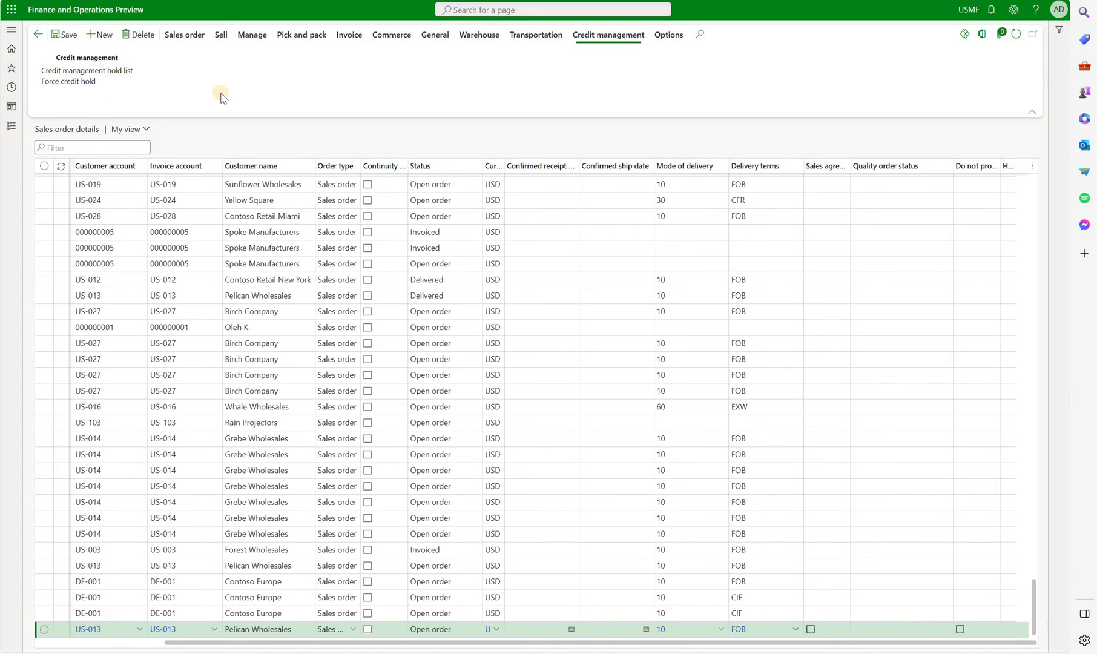
{"action": "left_click", "coordinate": [629, 147]}
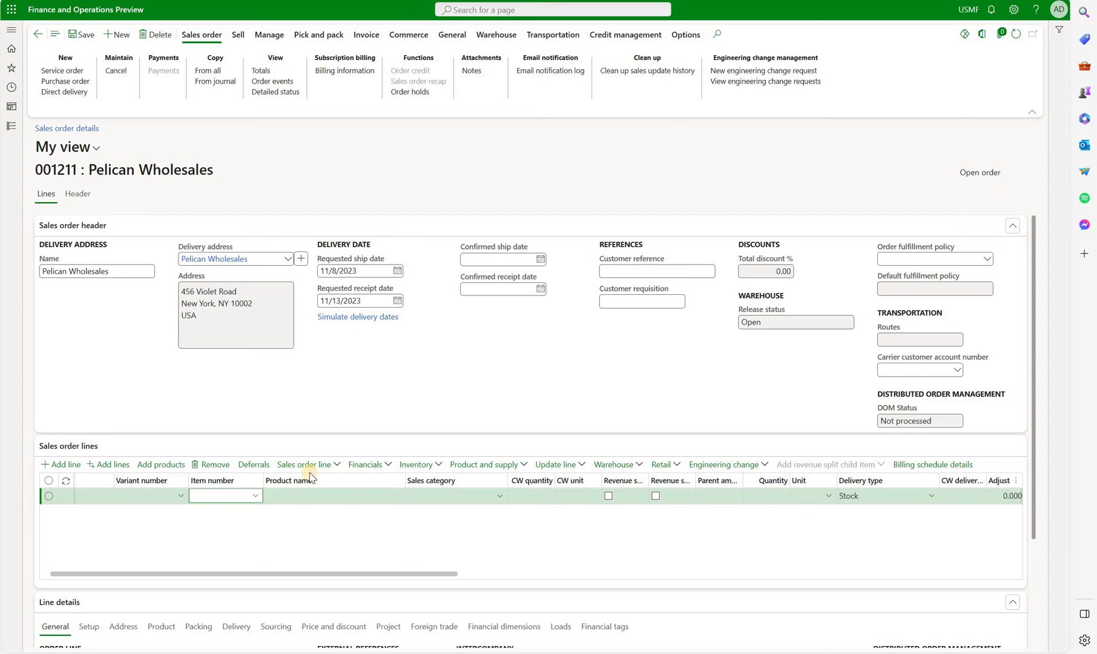
{"action": "type", "text": "0608"}
{"action": "key", "text": "Tab"}
{"action": "key", "text": "Tab"}
{"action": "key", "text": "Tab"}
{"action": "key", "text": "Tab"}
{"action": "key", "text": "Tab"}
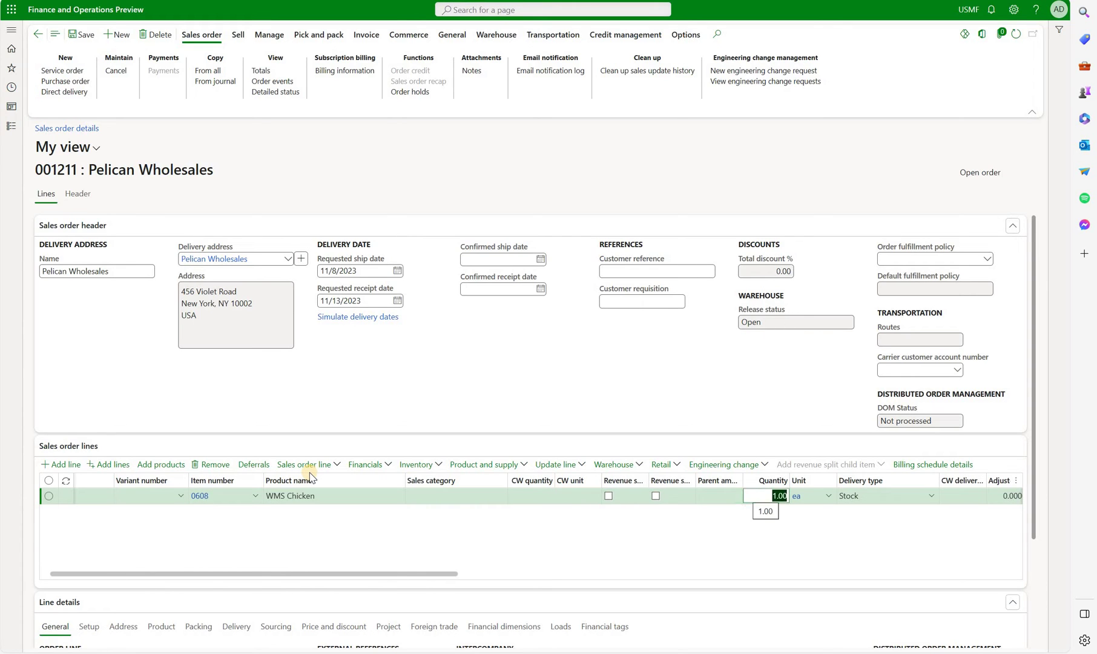
{"action": "type", "text": "50"}
{"action": "key", "text": "Tab"}
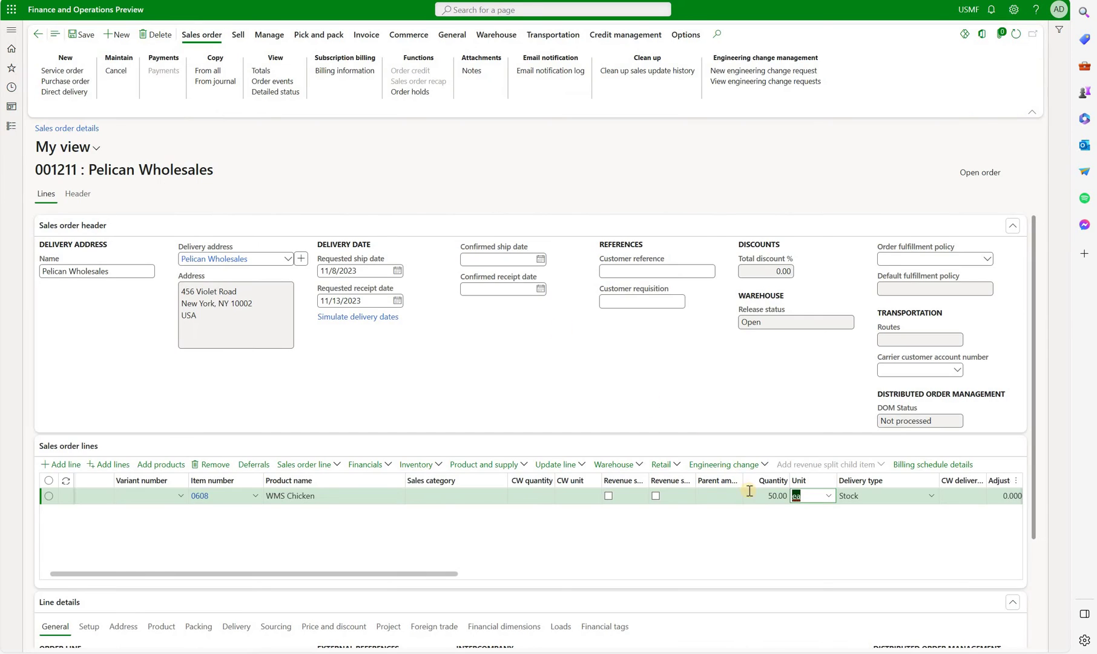
{"action": "left_click", "coordinate": [764, 510]}
Review the line charges and order totals, confirming total charges are 0.00.
{"action": "left_click", "coordinate": [365, 465]}
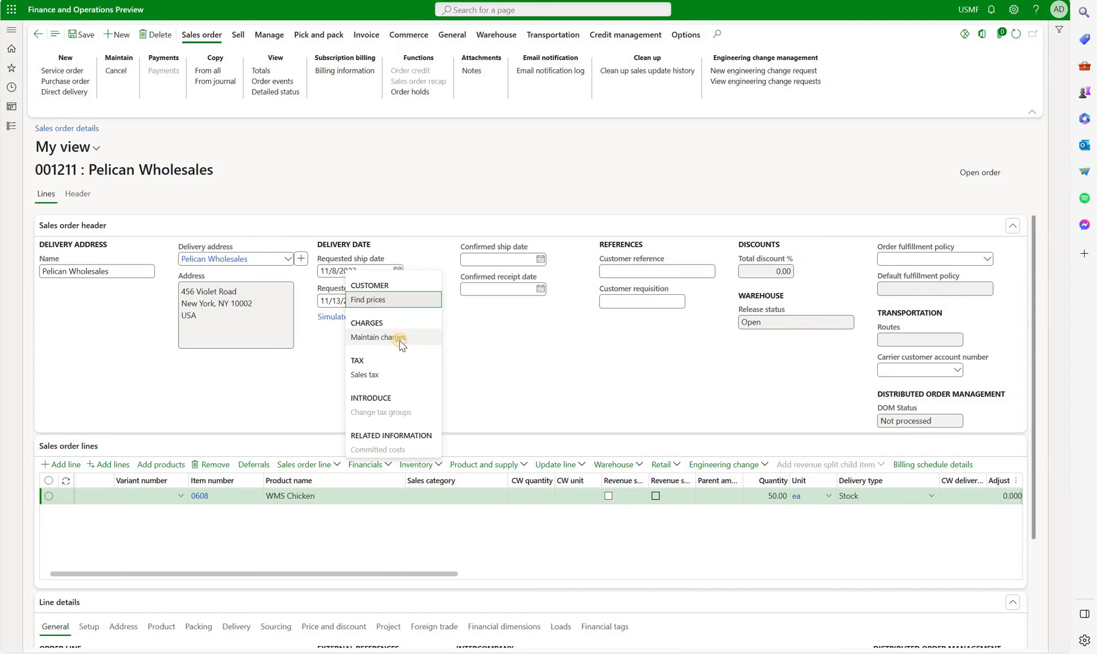
{"action": "left_click", "coordinate": [378, 338]}
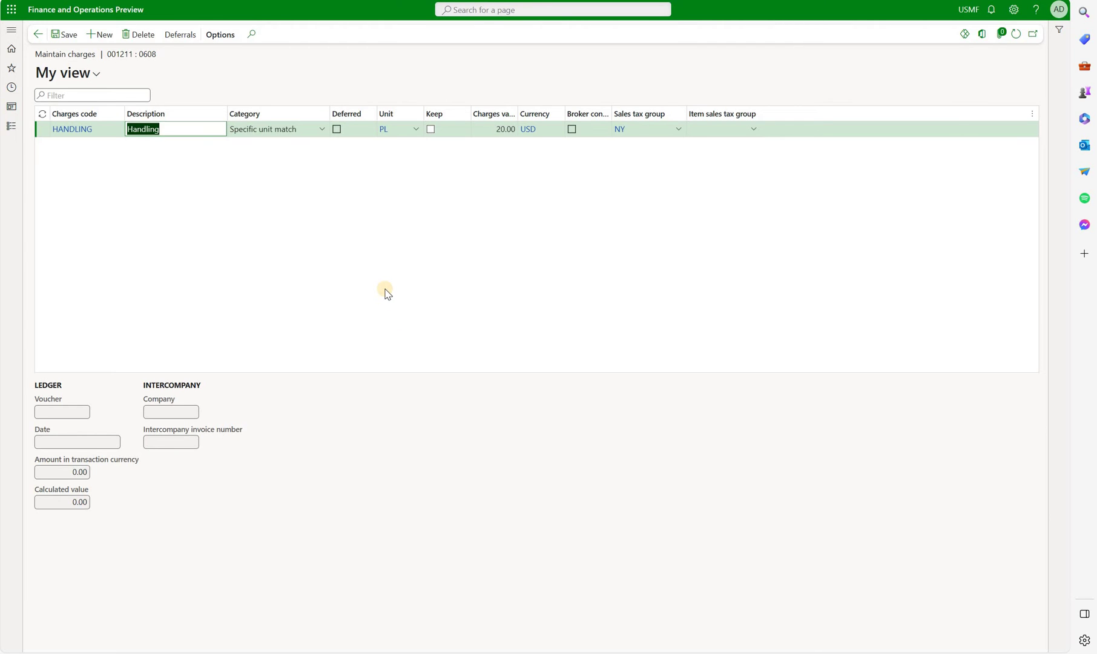
{"action": "key", "text": "Escape"}
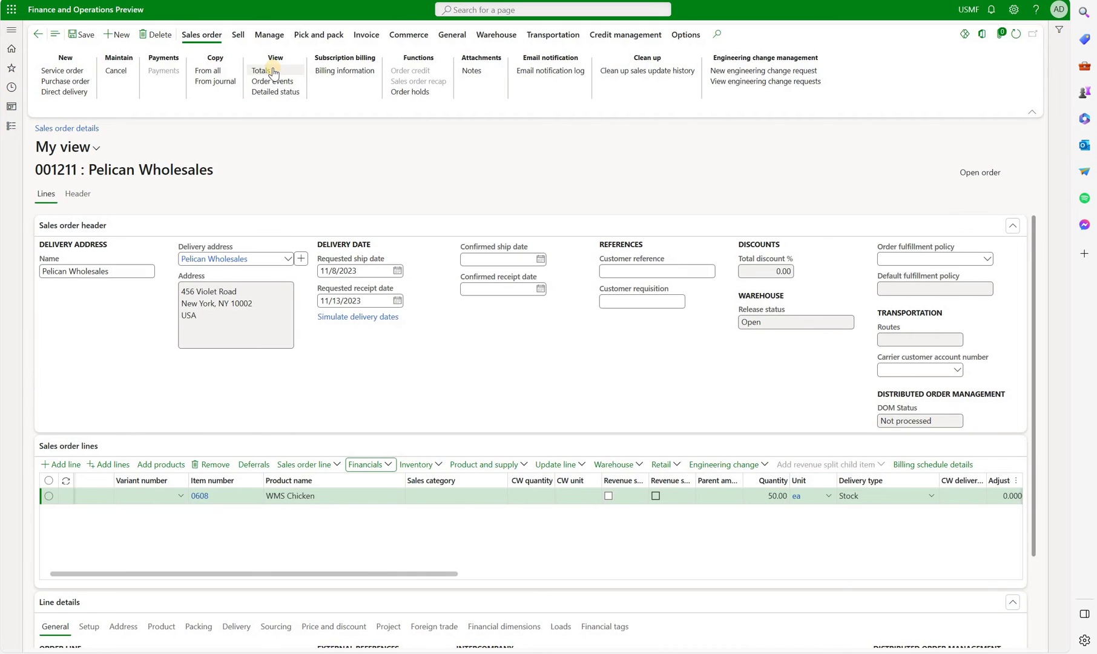
{"action": "left_click", "coordinate": [273, 73]}
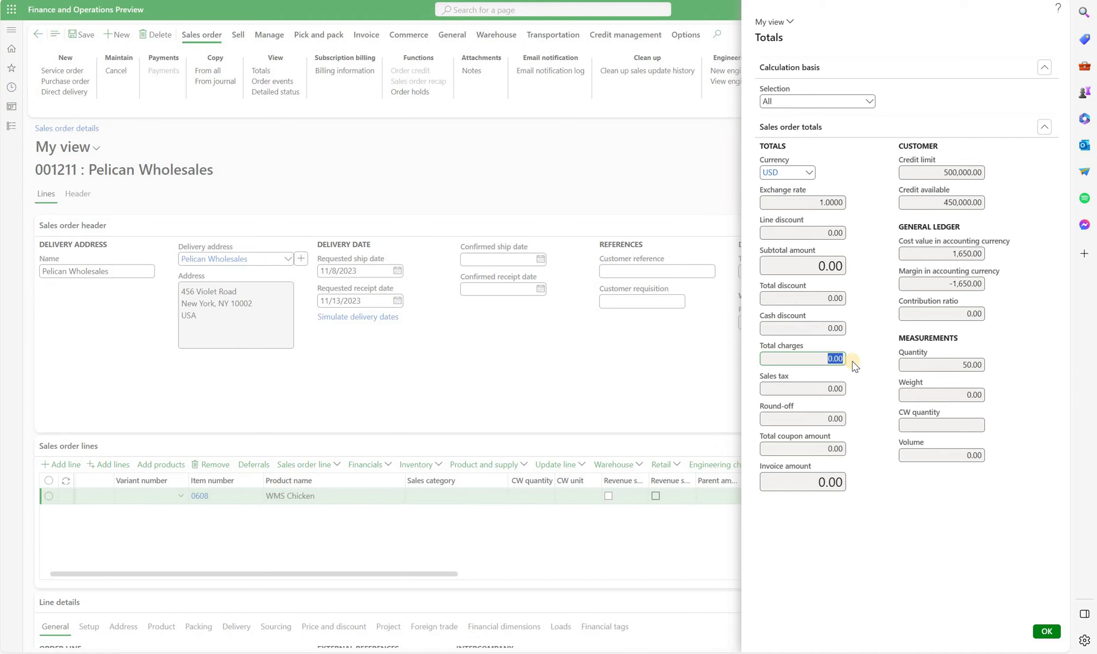
{"action": "left_click", "coordinate": [431, 283]}
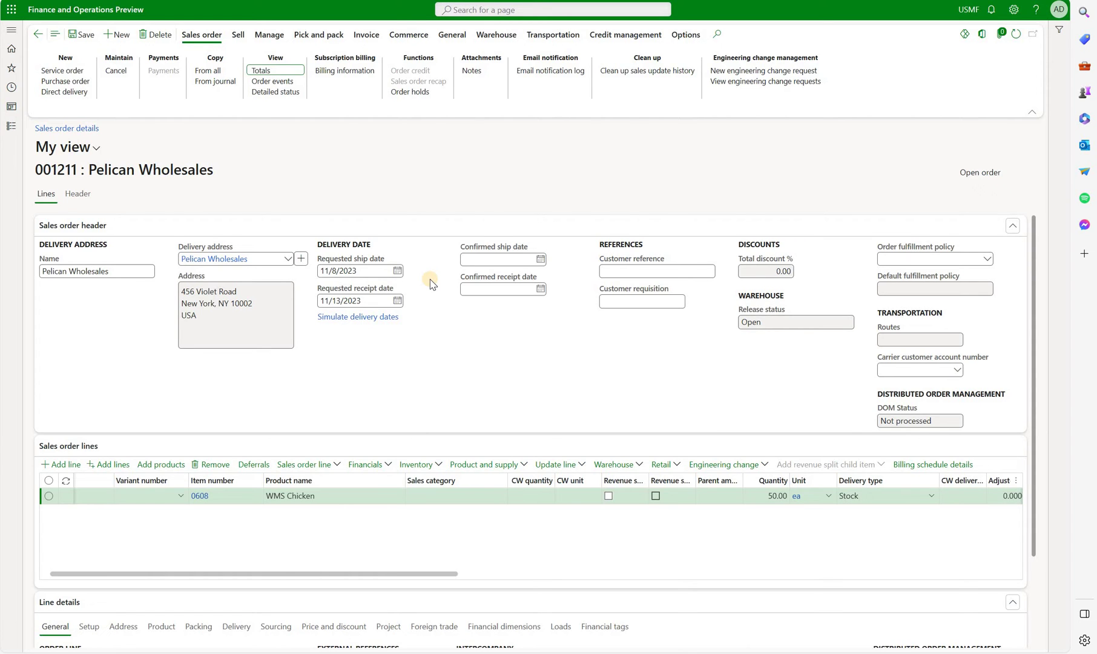
Change the HANDLING charge category on line 0608 to Specific unit.
{"action": "left_click", "coordinate": [380, 464]}
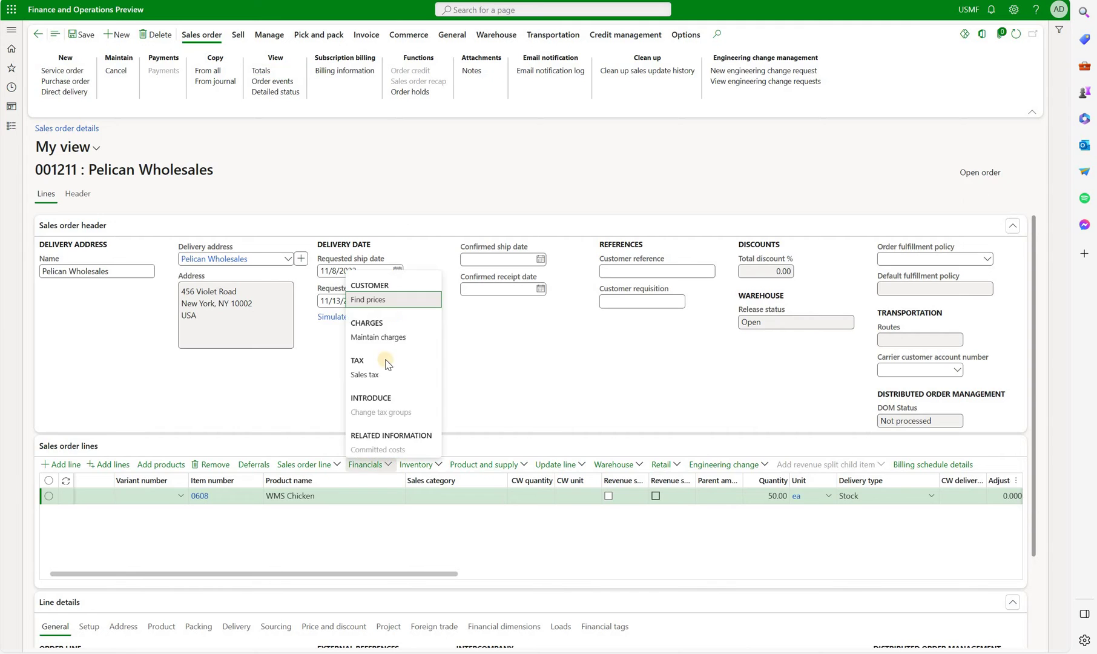
{"action": "left_click", "coordinate": [379, 337]}
{"action": "left_click", "coordinate": [323, 130]}
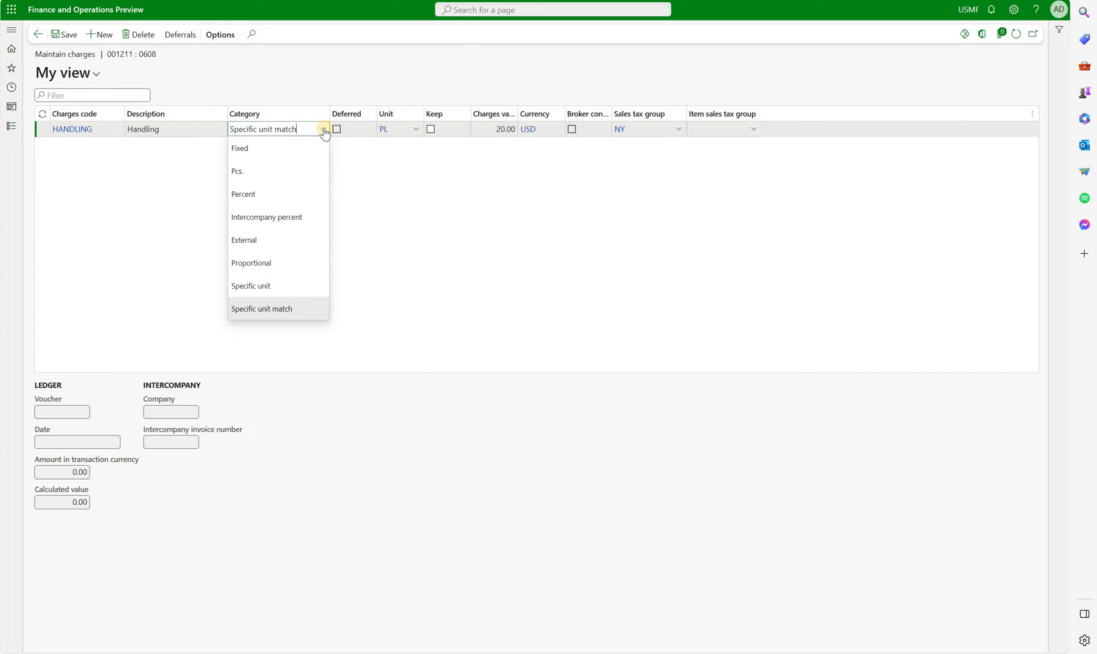
{"action": "left_click", "coordinate": [295, 286]}
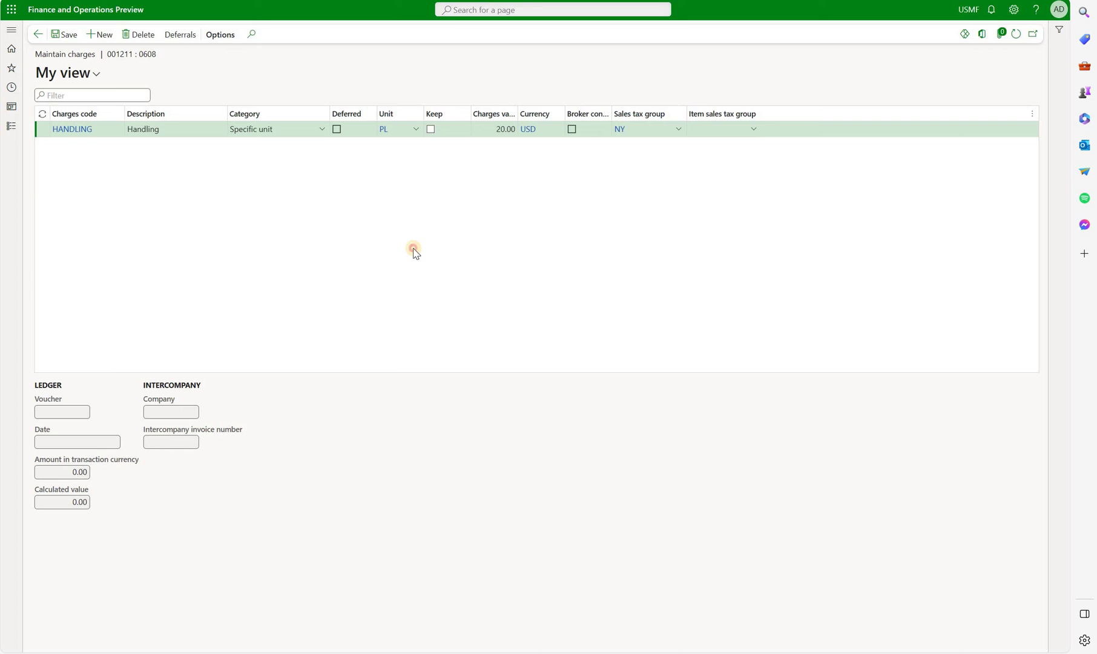
{"action": "key", "text": "Escape"}
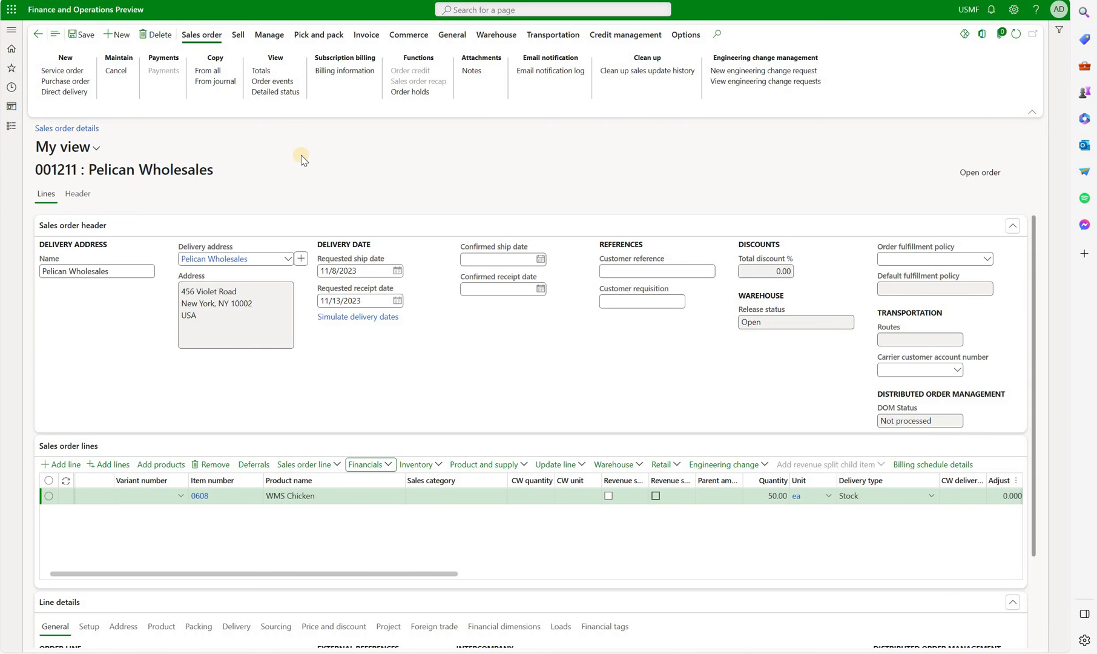
{"action": "left_click", "coordinate": [204, 498]}
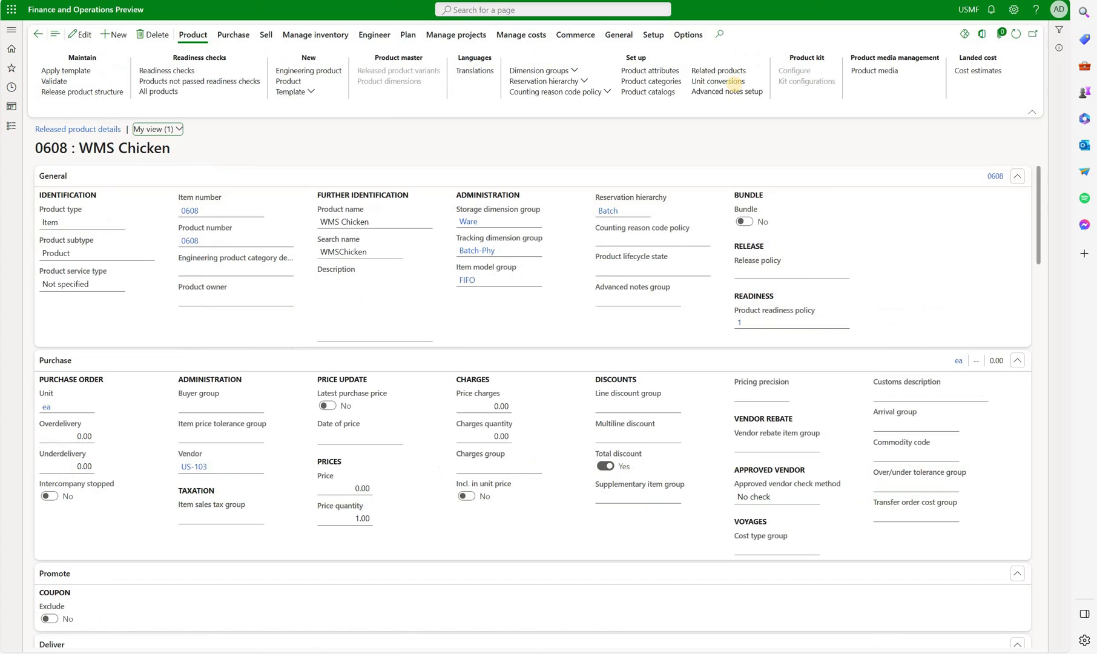
{"action": "left_click", "coordinate": [736, 86]}
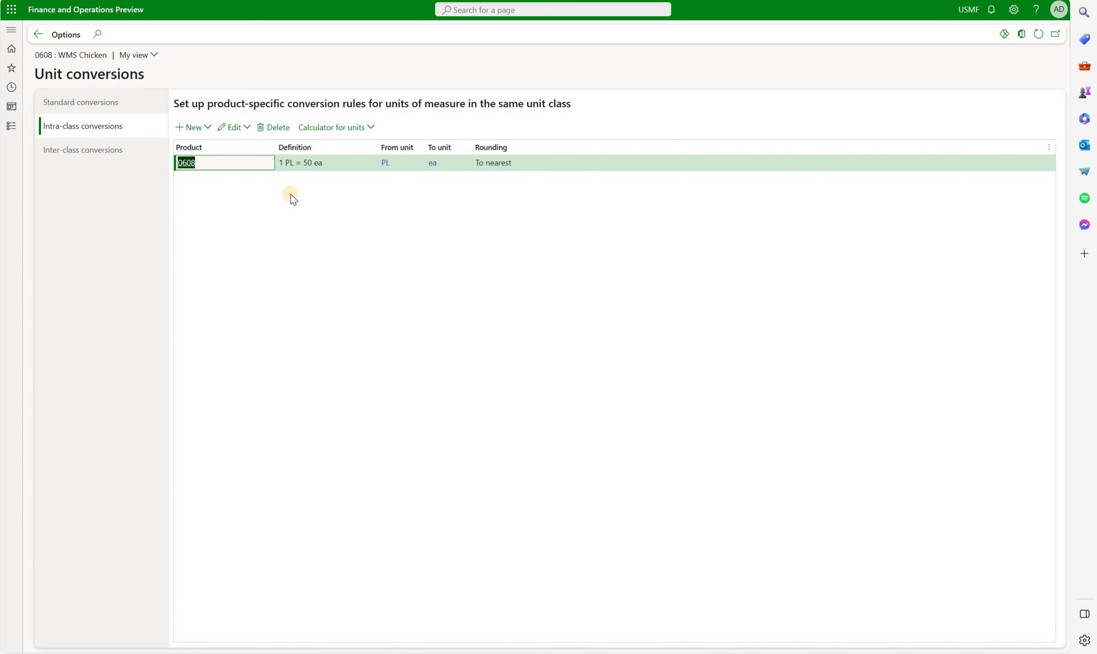
{"action": "key", "text": "Escape"}
{"action": "key", "text": "Escape"}
{"action": "key", "text": "Escape"}
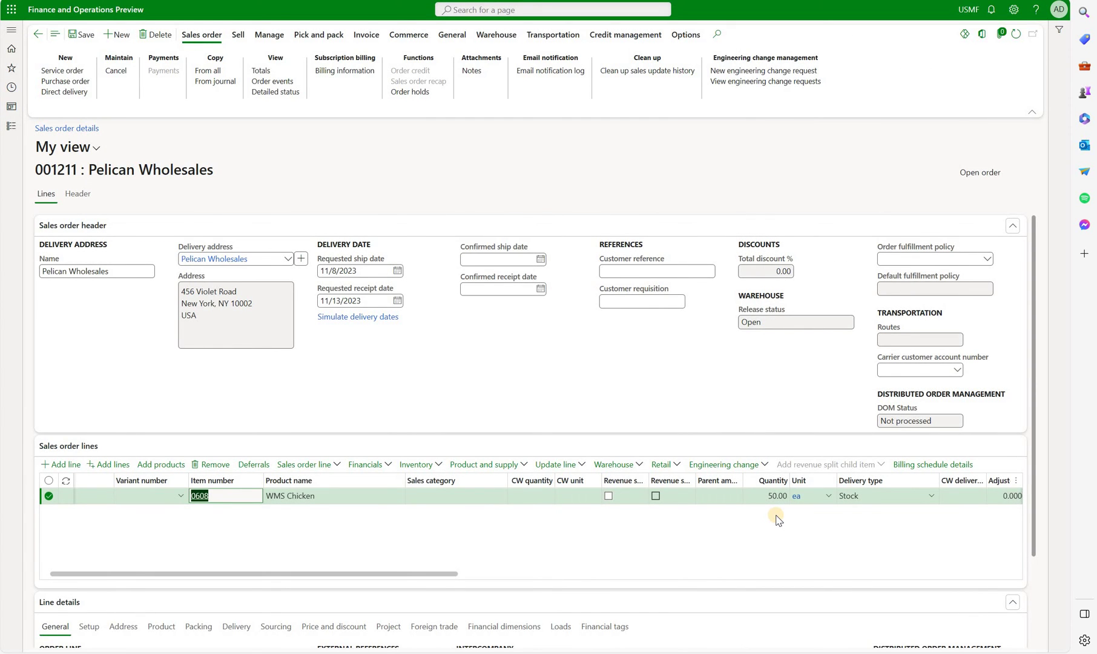
{"action": "left_click", "coordinate": [261, 70]}
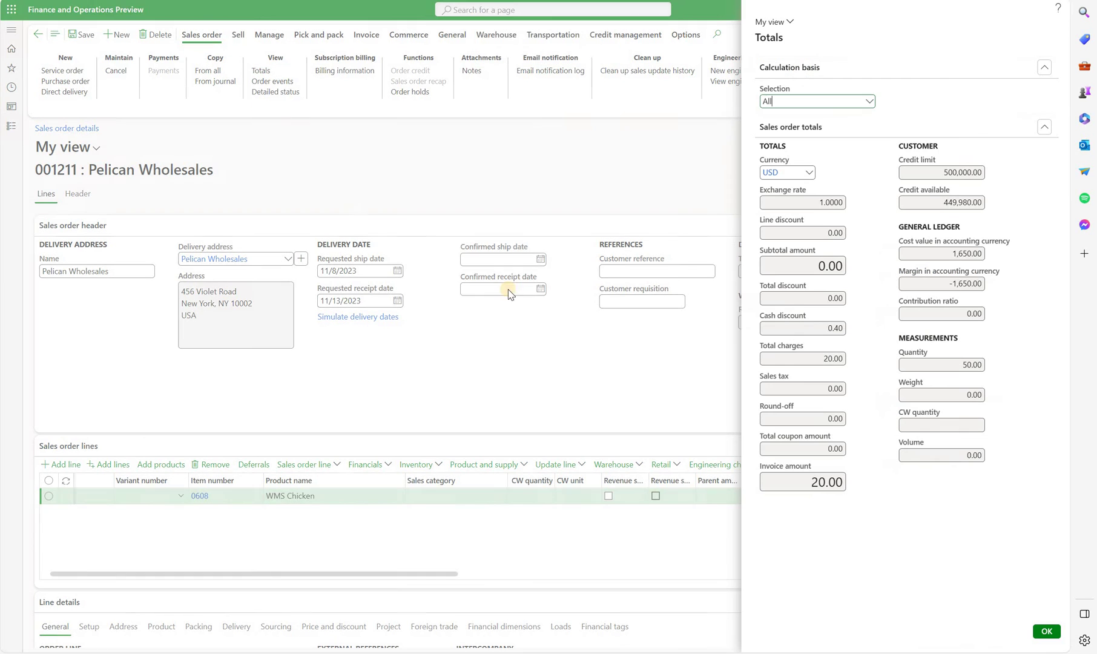
{"action": "left_click", "coordinate": [817, 362]}
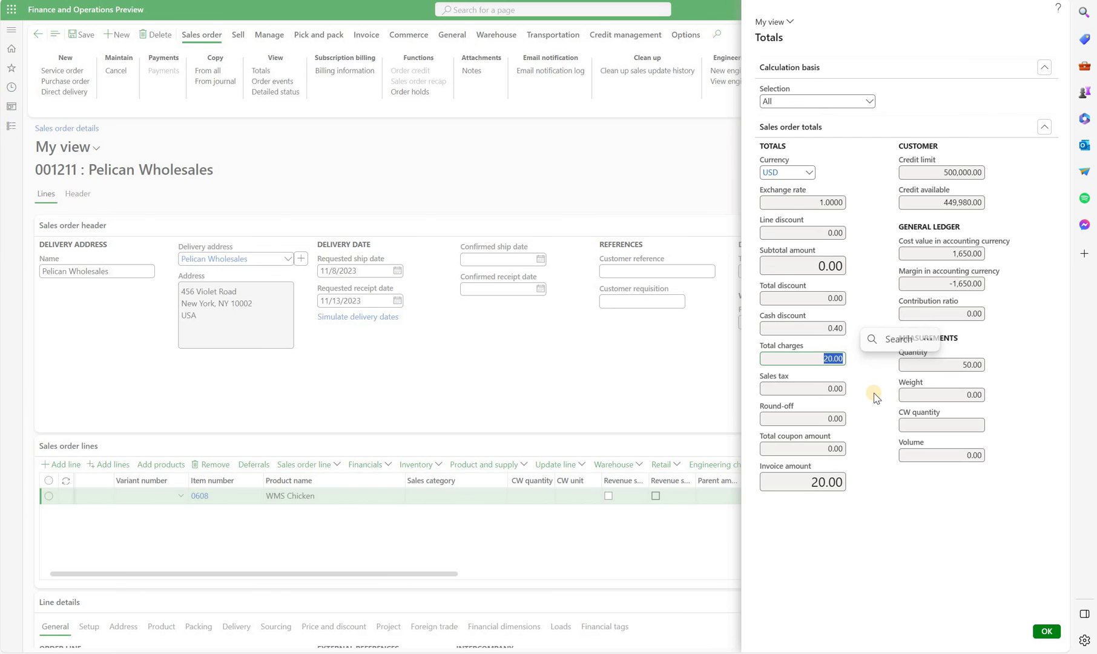
{"action": "key", "text": "Escape"}
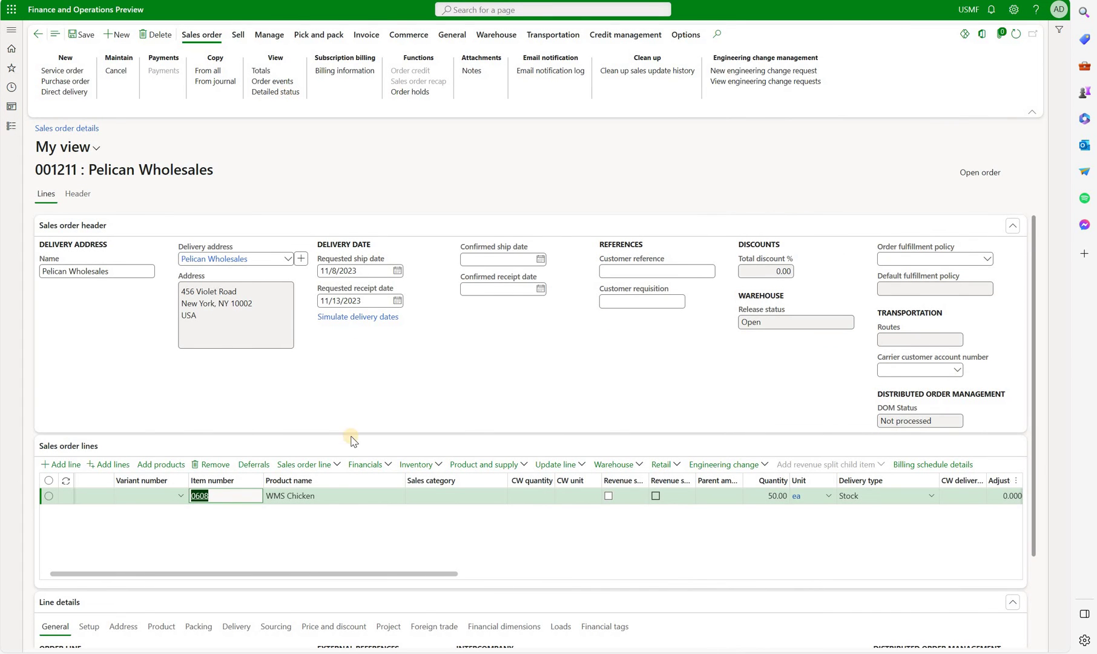
Set the HANDLING charge category on line 0608 to Specific unit match.
{"action": "left_click", "coordinate": [367, 465]}
{"action": "left_click", "coordinate": [379, 488]}
{"action": "left_click", "coordinate": [323, 128]}
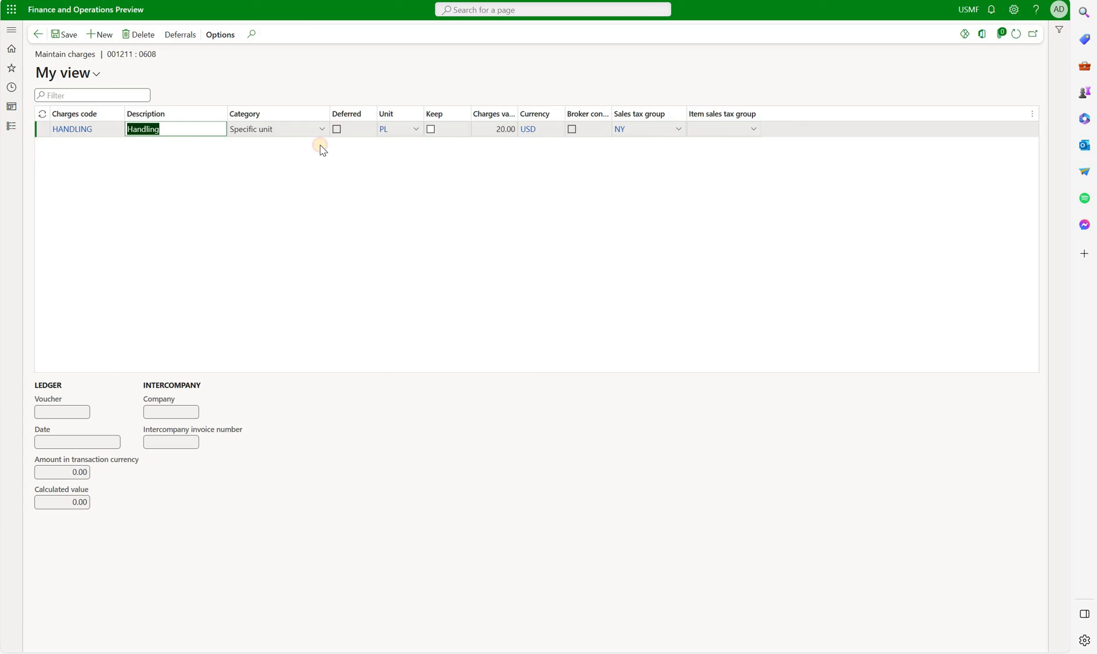
{"action": "left_click", "coordinate": [293, 309]}
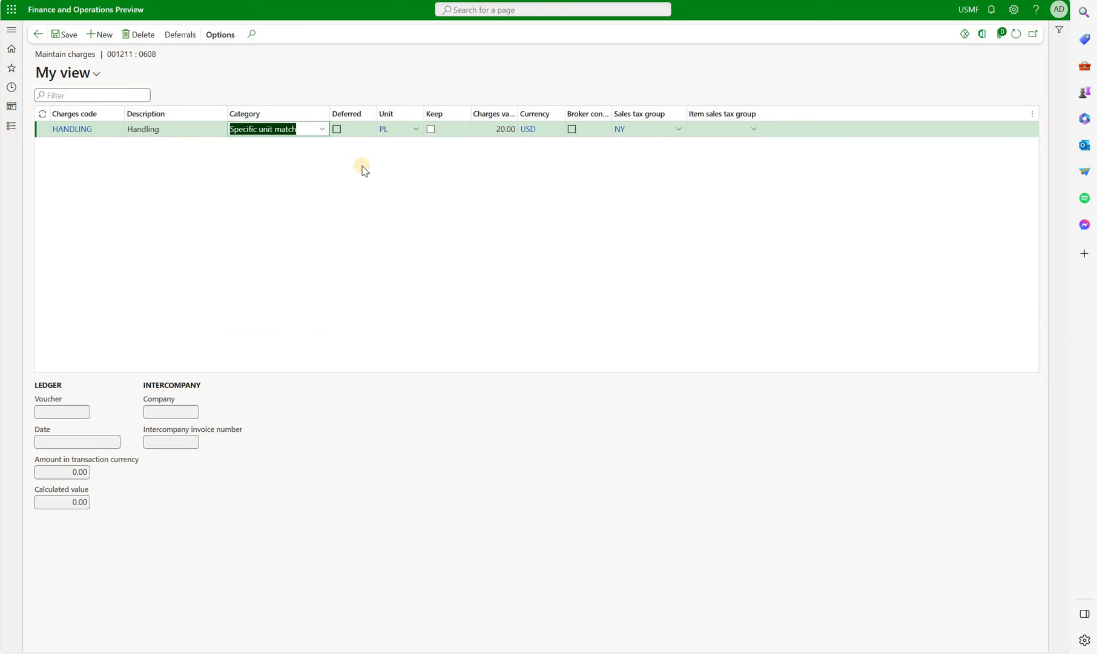
{"action": "left_click", "coordinate": [509, 252]}
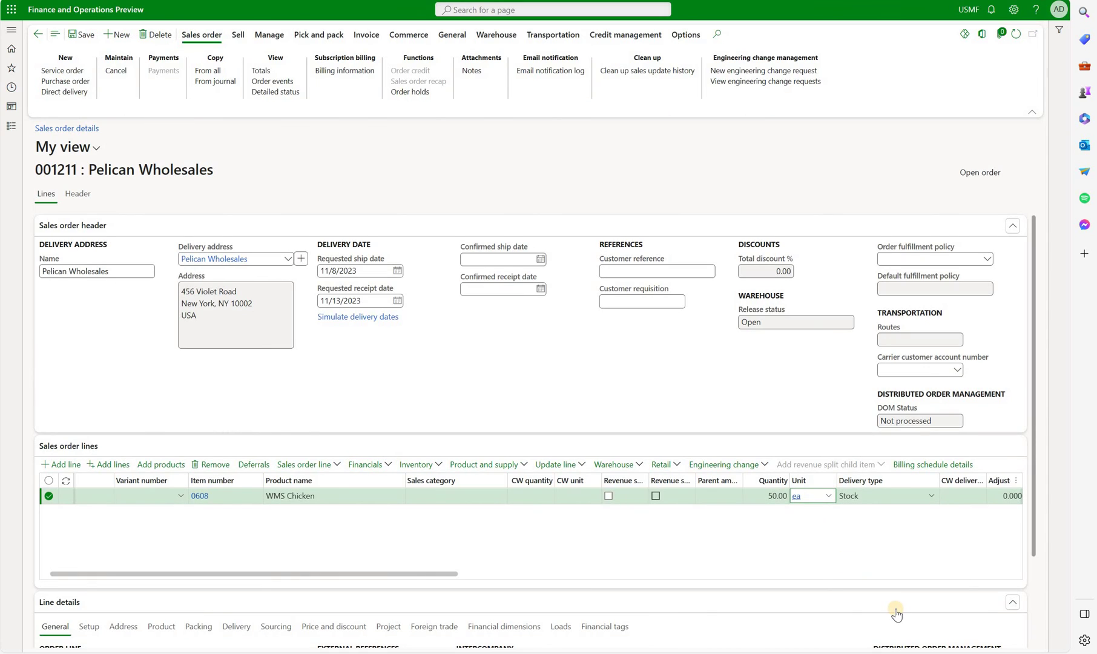
Change line 0608's unit of measure from ea to PL.
{"action": "key", "text": "BackSpace"}
{"action": "type", "text": "p"}
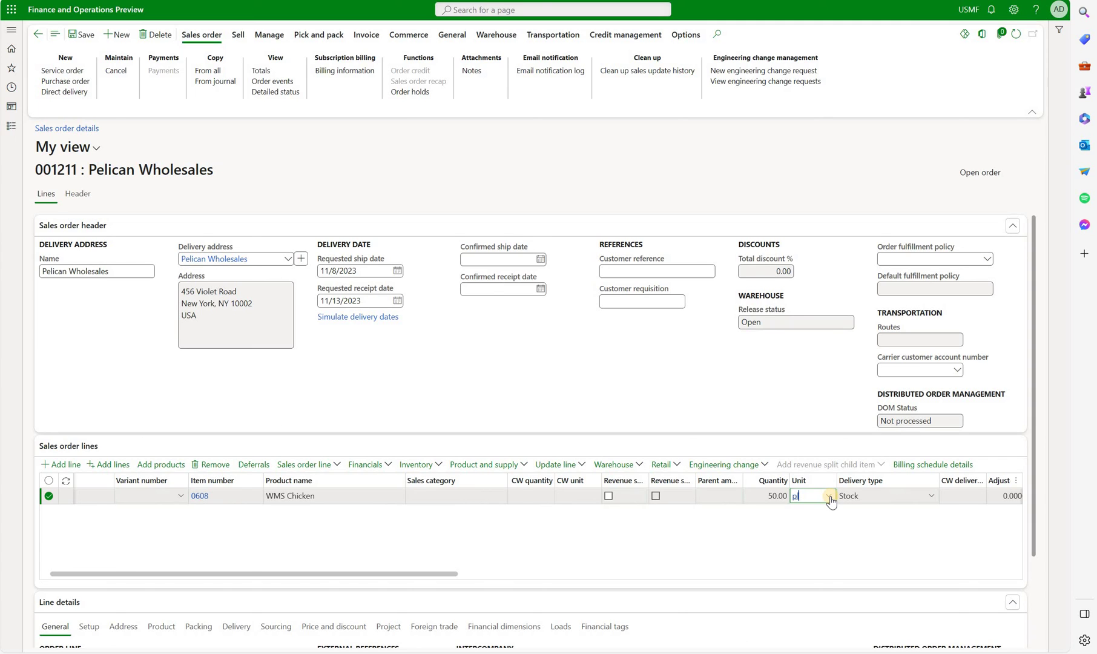
{"action": "type", "text": "l"}
{"action": "key", "text": "Tab"}
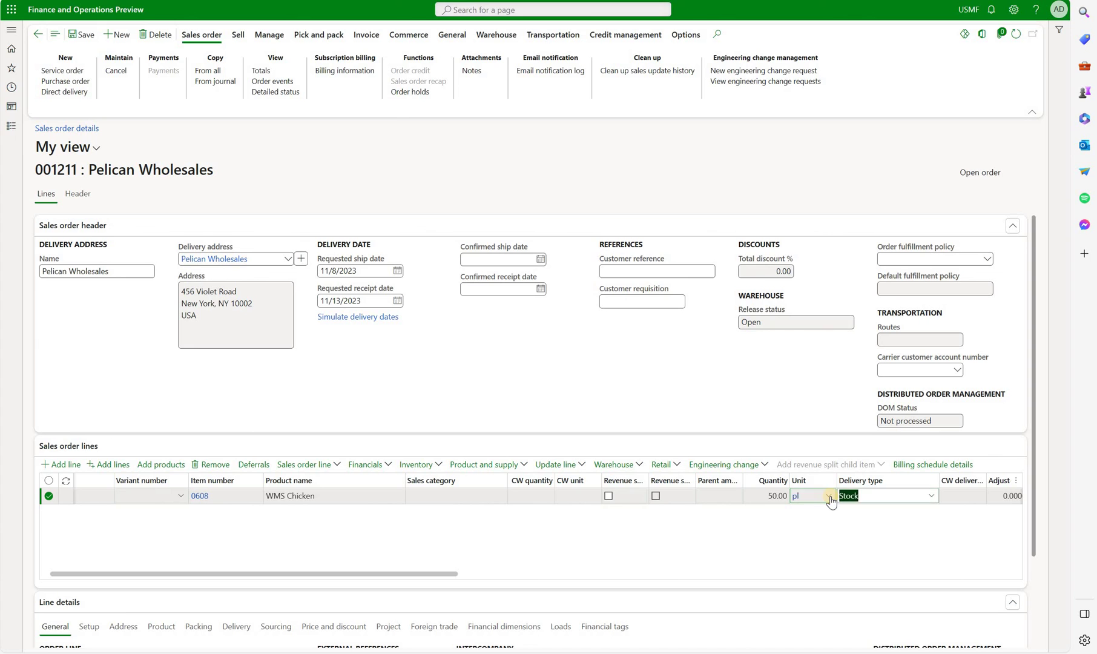
Check sales order 001211 totals showing 1,000.00 total charges, then close them.
{"action": "left_click", "coordinate": [270, 71]}
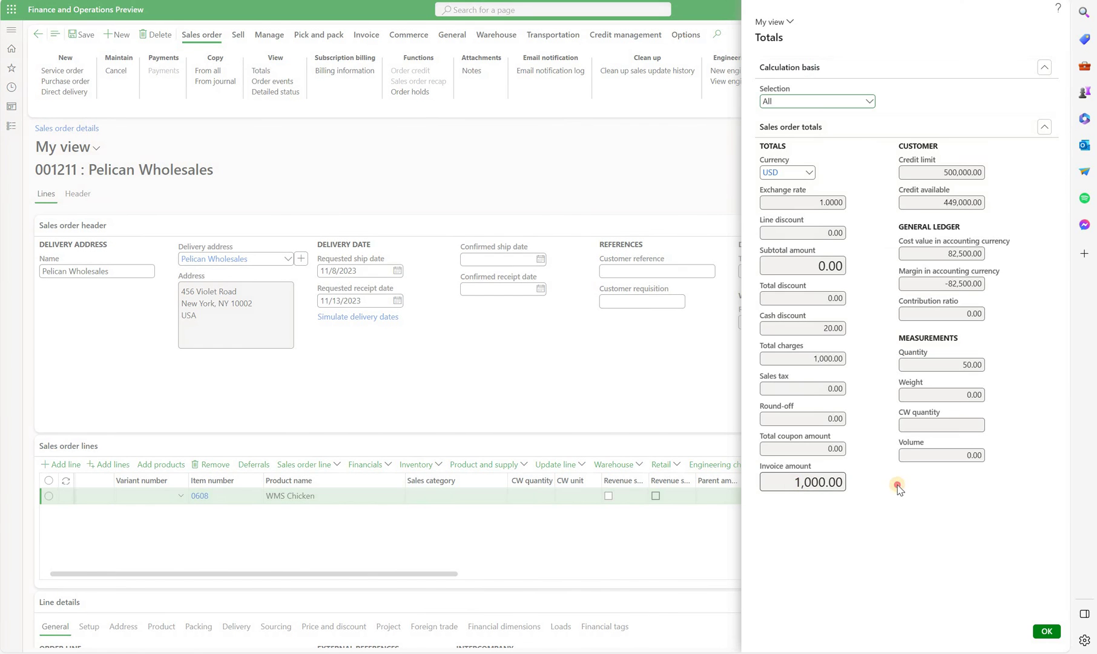
{"action": "left_click", "coordinate": [806, 358]}
{"action": "left_click", "coordinate": [884, 419]}
{"action": "key", "text": "Escape"}
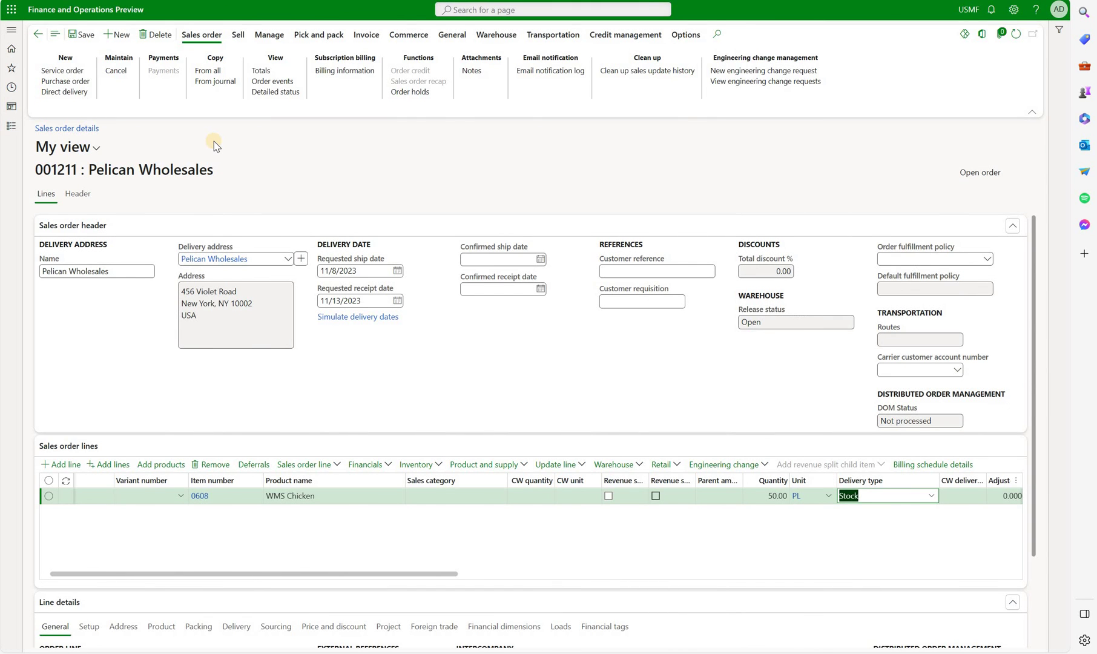